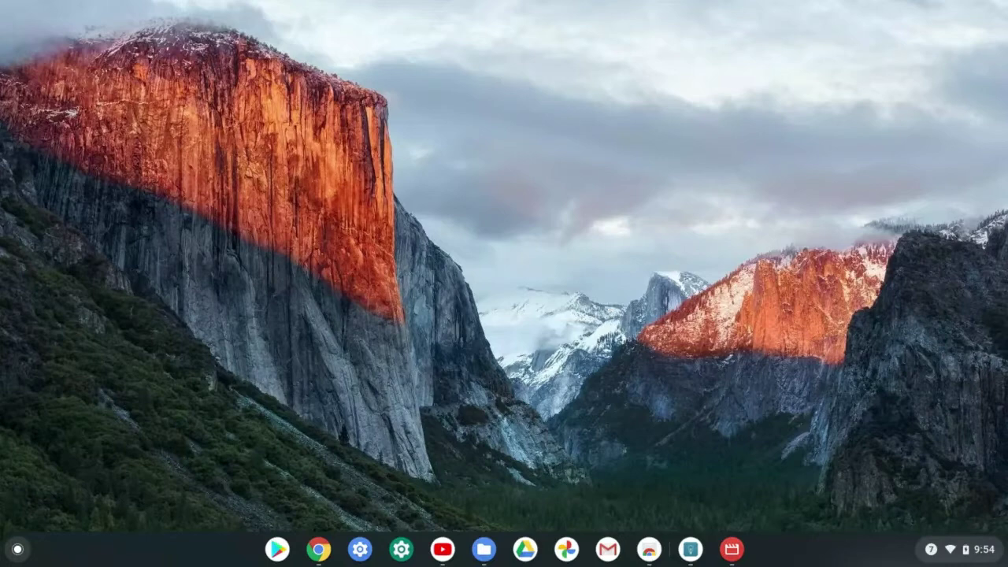
Show the Momentum dashboard in Chrome and check its multi-day weather forecast
left_click(320, 550)
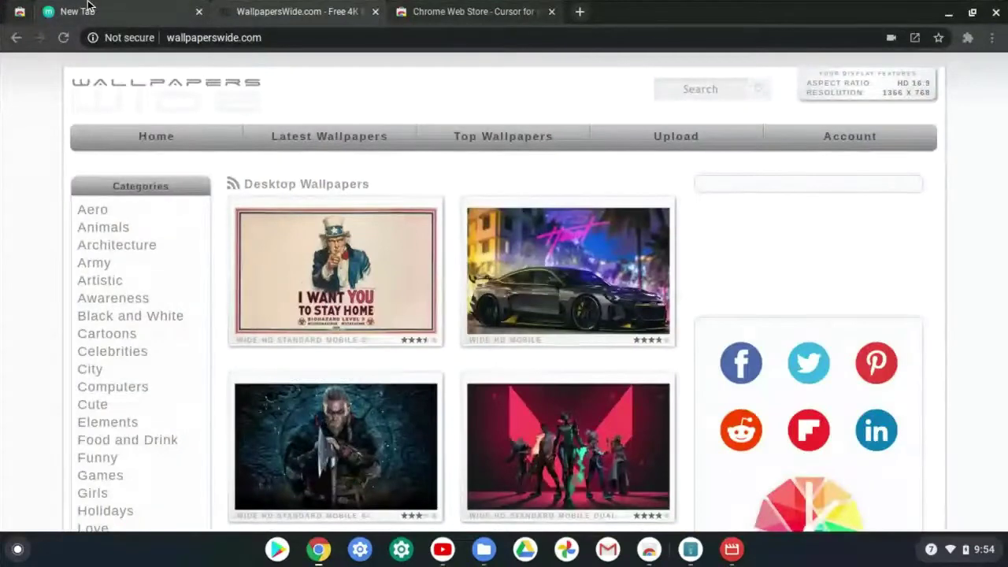
left_click(83, 11)
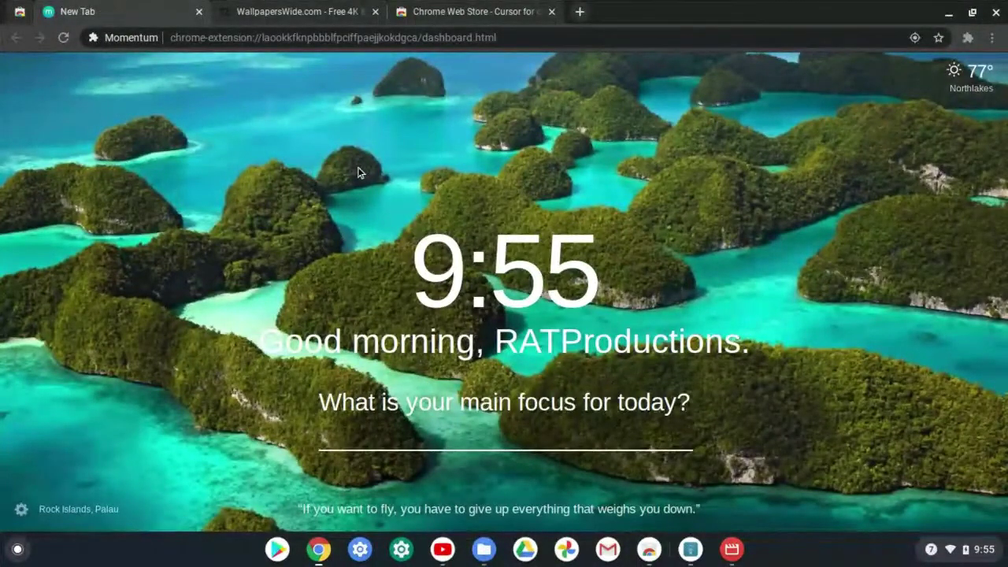
left_click(971, 75)
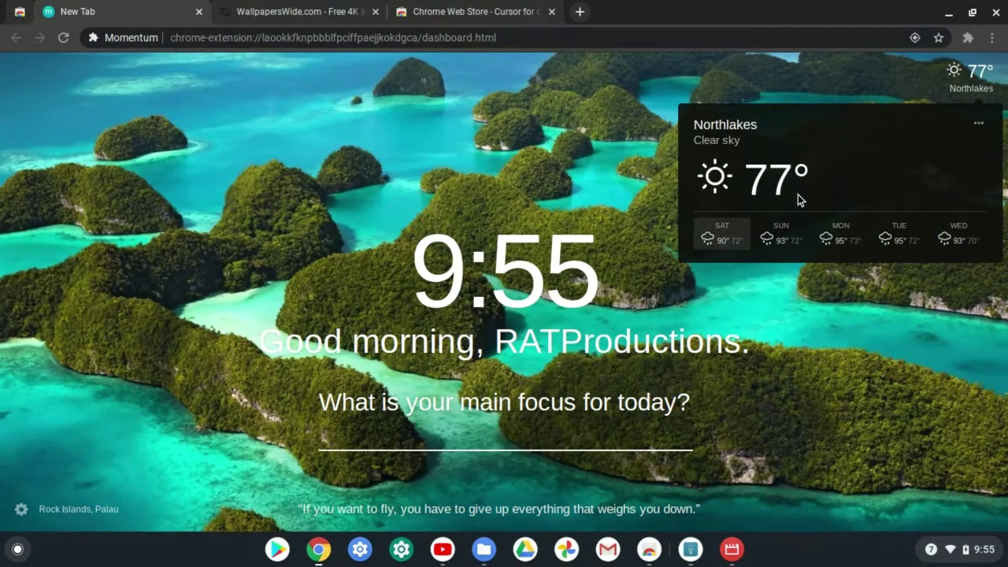
left_click(812, 406)
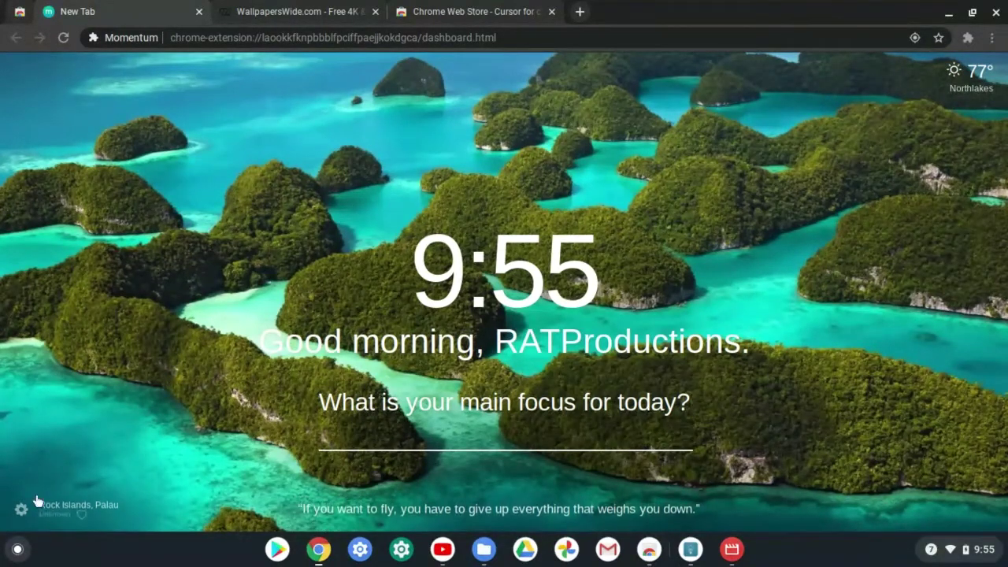
Try showing and hiding Links on the dashboard through Momentum's general settings
left_click(21, 509)
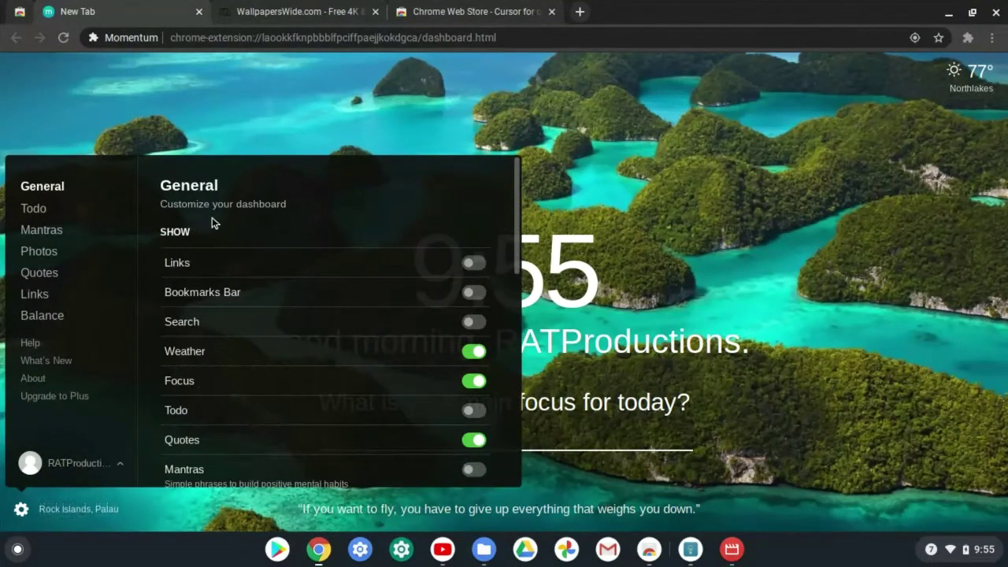
left_click(475, 268)
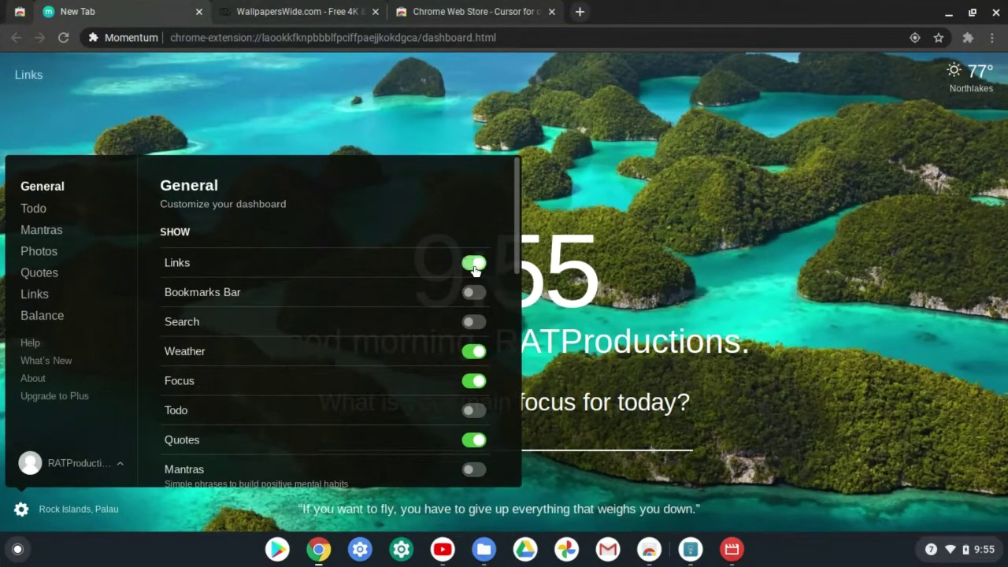
left_click(474, 268)
left_click(475, 268)
left_click(474, 266)
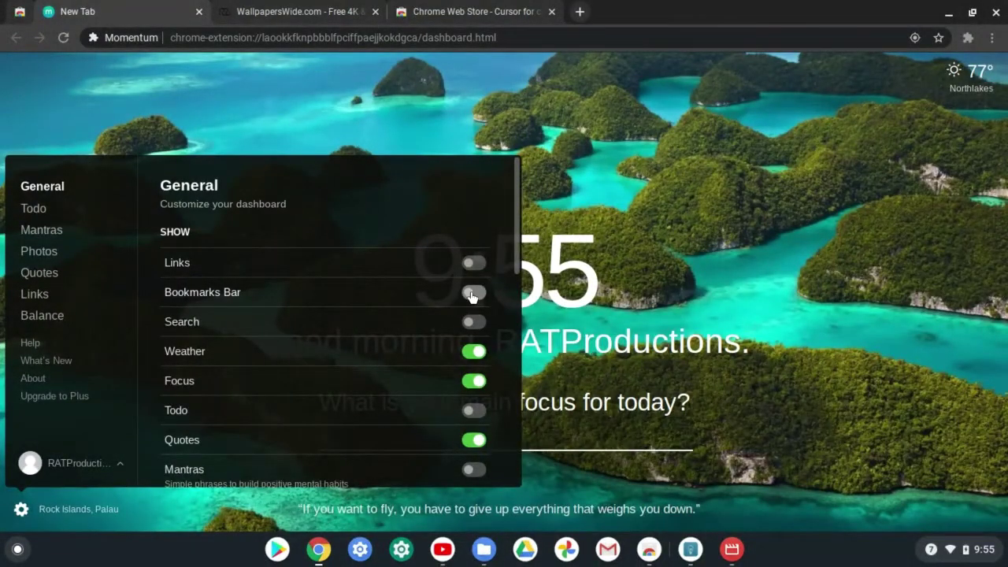
Try the Bookmarks Bar and Search display options, restore them and close Momentum's settings
left_click(470, 294)
left_click(587, 204)
left_click(473, 323)
left_click(473, 323)
left_click(619, 195)
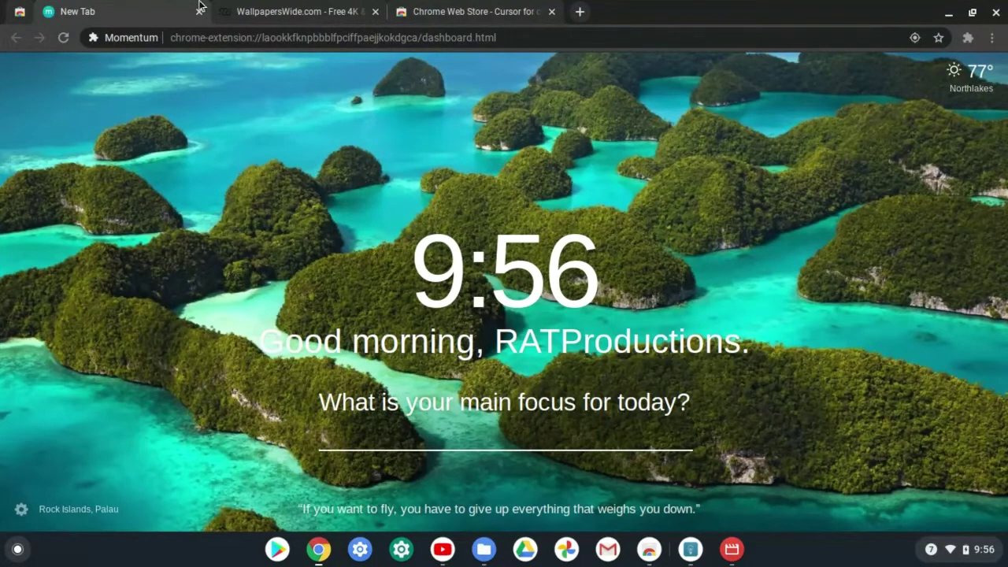
Open the Need for Speed Heat Video Game wallpaper on WallpapersWide and review its available download resolutions
left_click(251, 10)
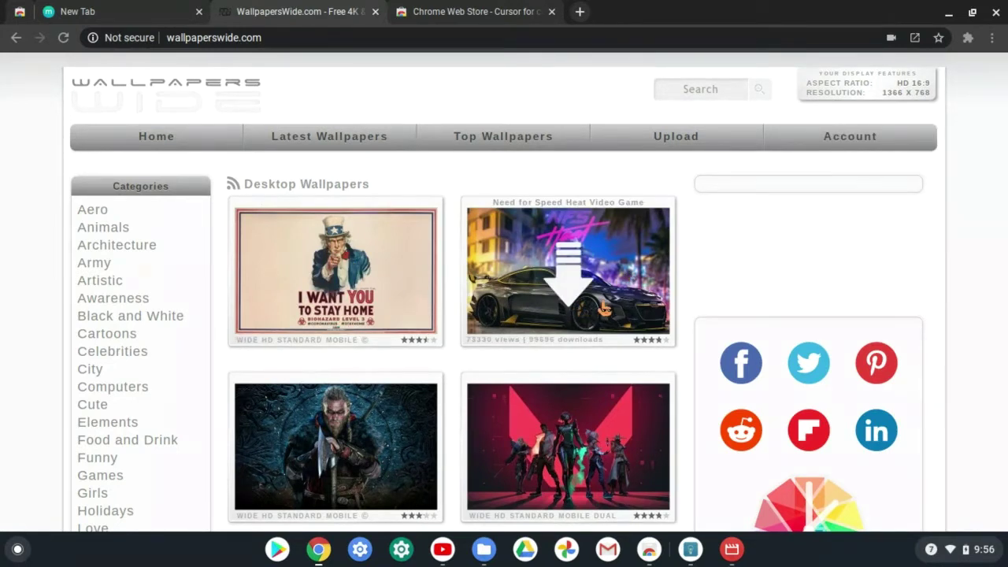
left_click(646, 386)
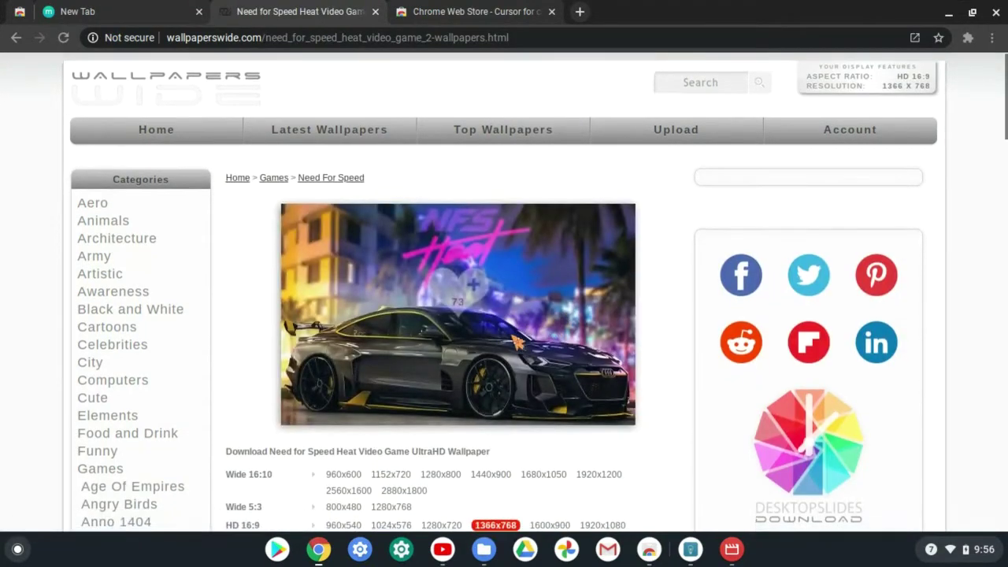
scroll(541, 506, "down", 7)
scroll(504, 292, "up", 7)
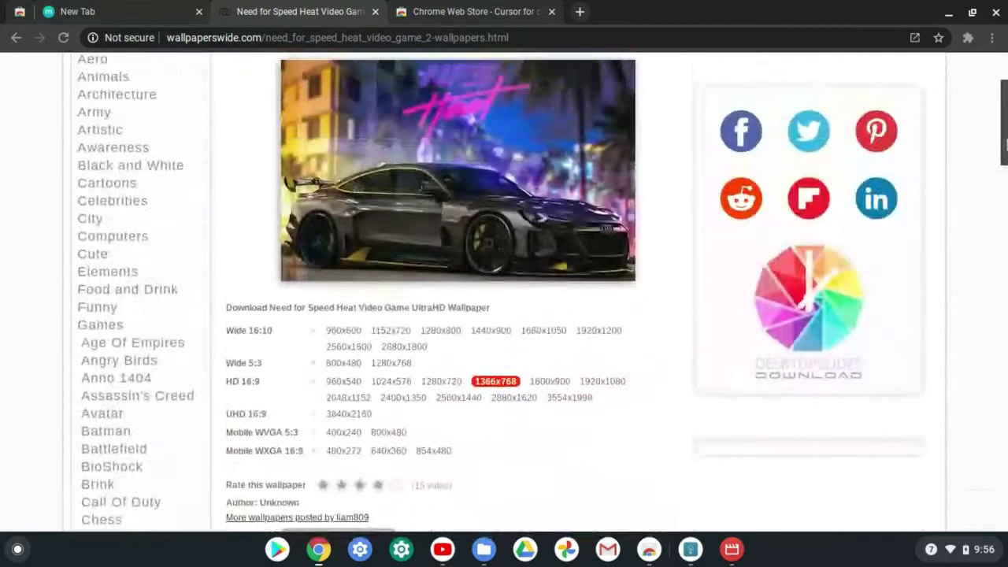
scroll(504, 291, "down", 5)
scroll(504, 291, "up", 5)
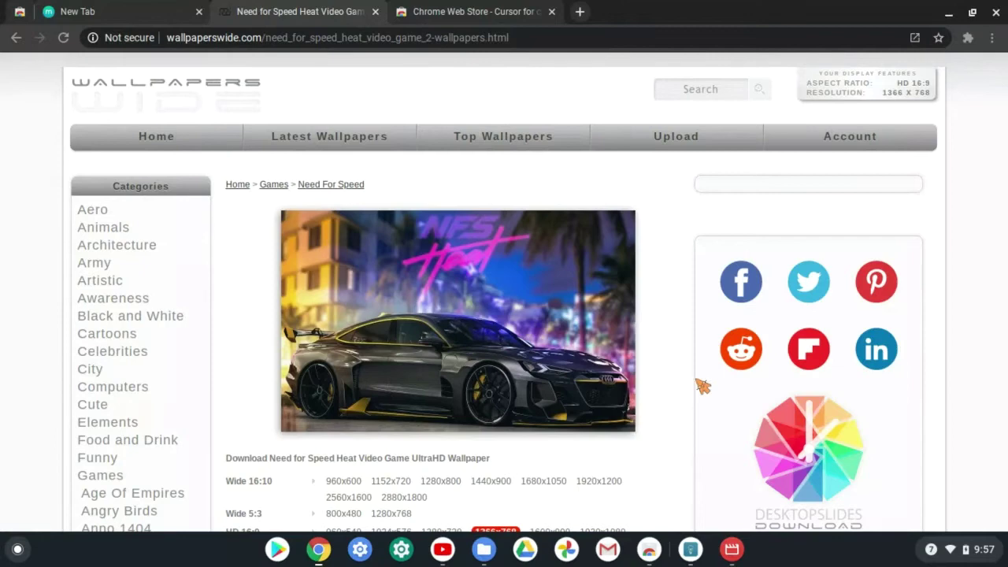
Choose a crimson static cursor in the Mouse Cursor for Chrome extension and try it on the wallpaper page
left_click(473, 12)
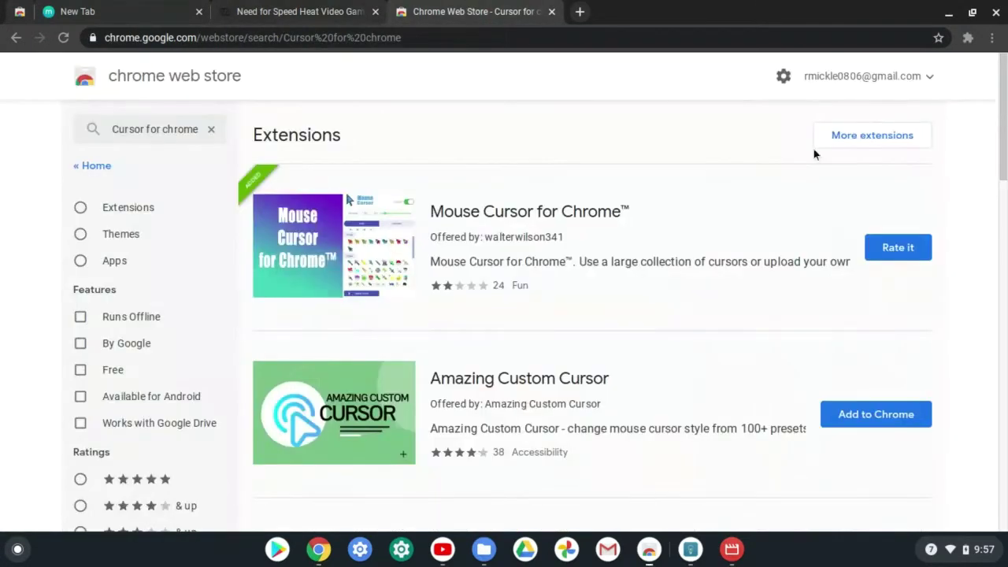
left_click(968, 40)
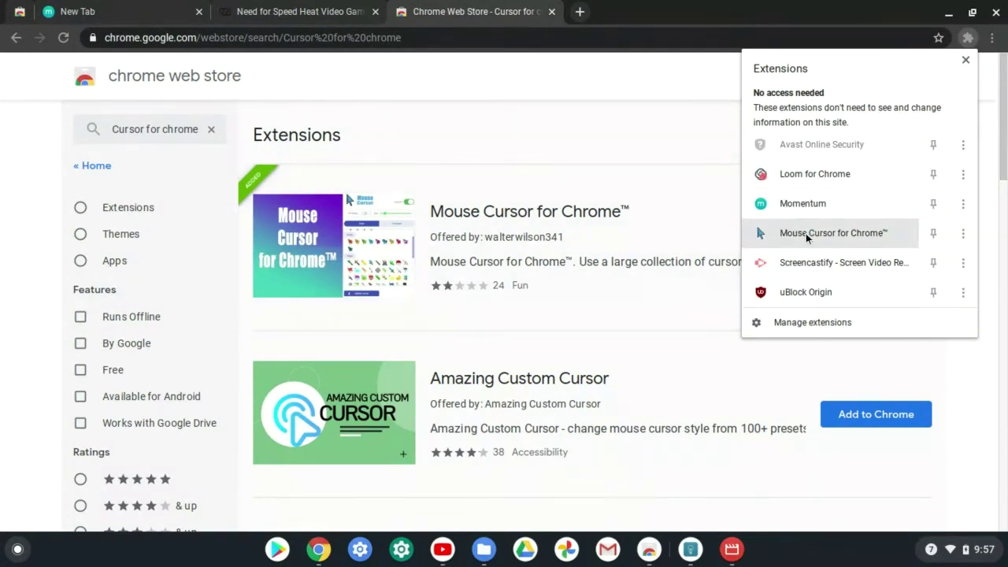
left_click(808, 233)
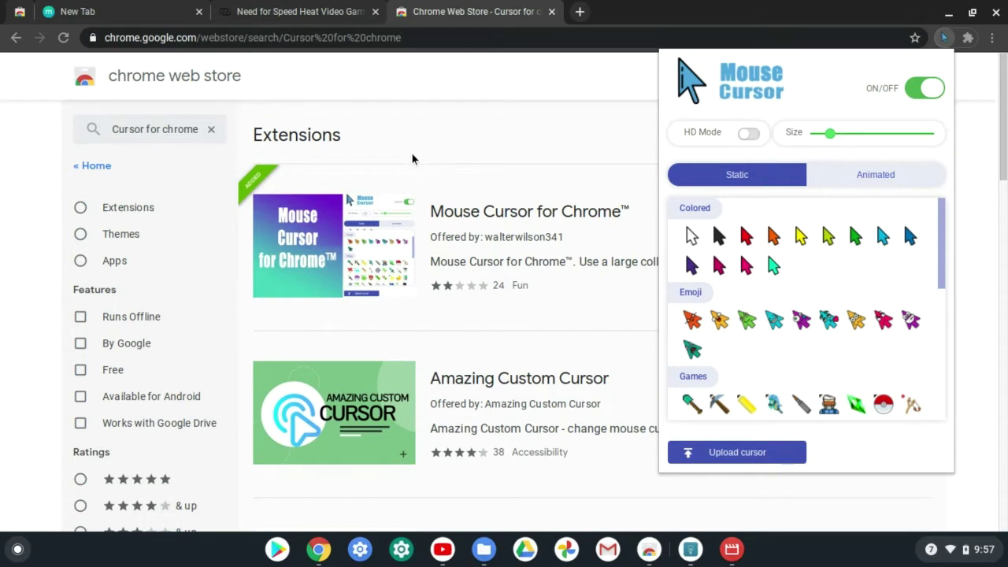
left_click(299, 11)
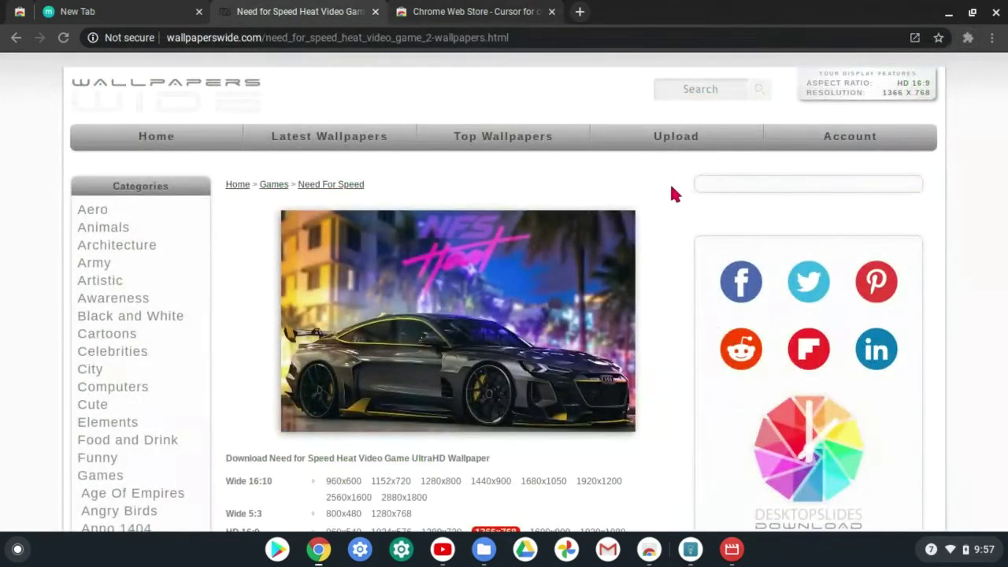
Return to the Chrome Web Store results and browse the Mouse Cursor for Chrome extension's static cursor collection
left_click(473, 11)
scroll(749, 71, "down", 3)
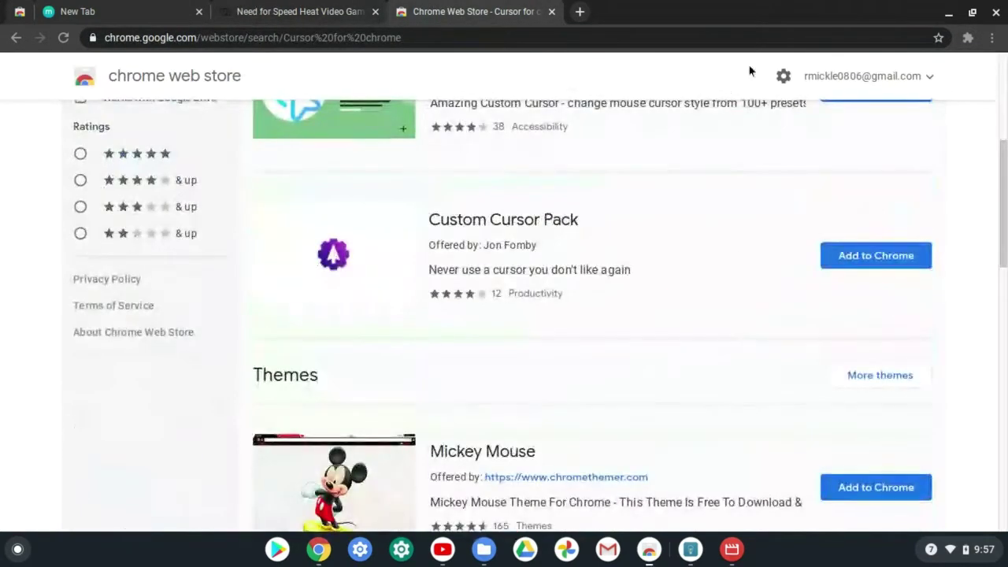
left_click(968, 37)
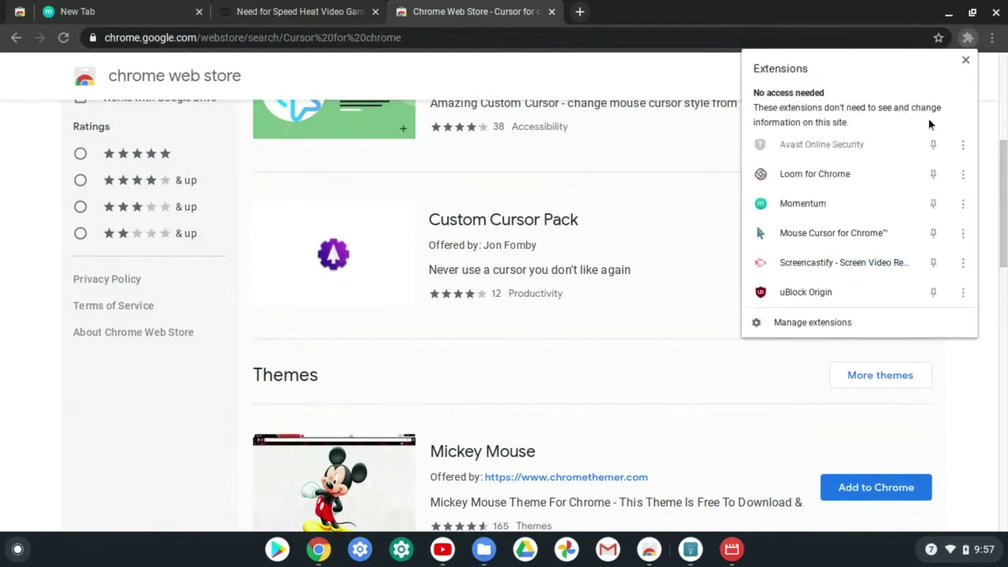
left_click(819, 237)
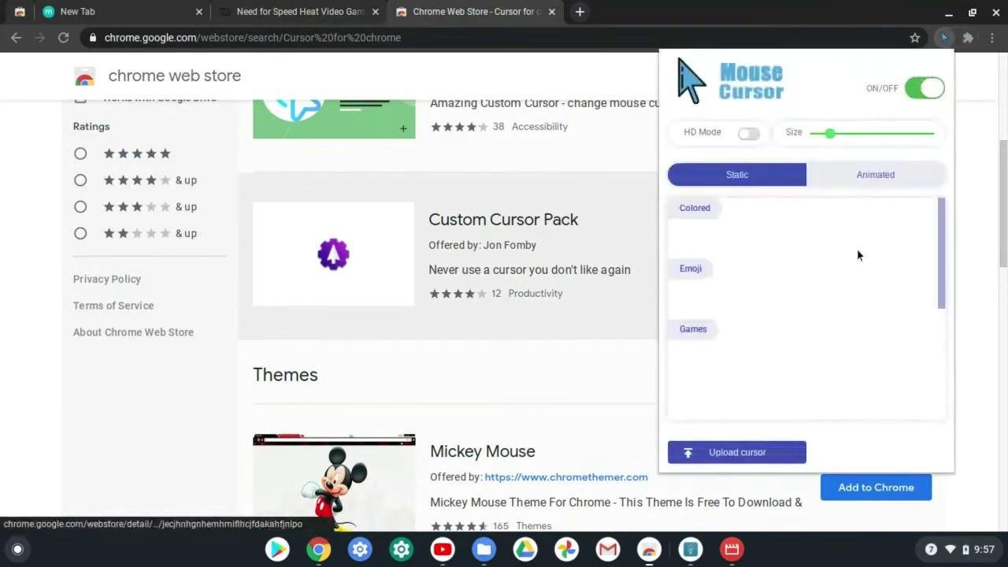
left_click_drag(939, 268, 960, 178)
left_click(426, 11)
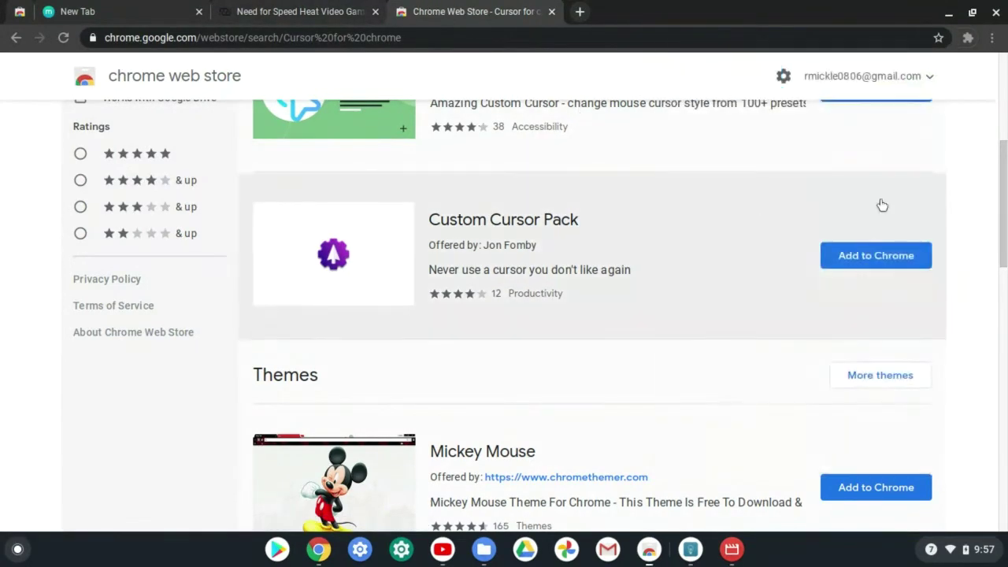
left_click_drag(1003, 225, 999, 81)
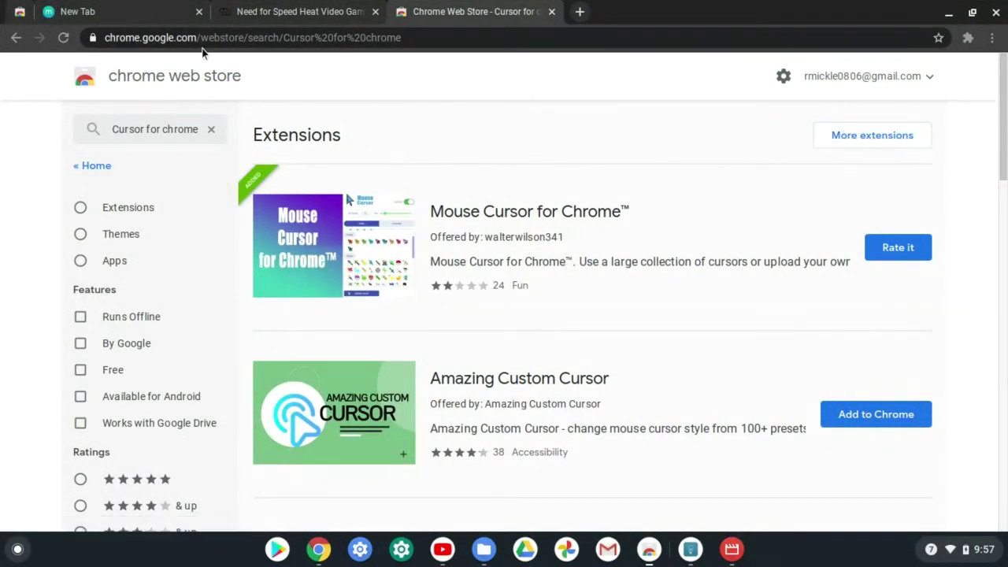
left_click(11, 11)
left_click(152, 9)
left_click(300, 11)
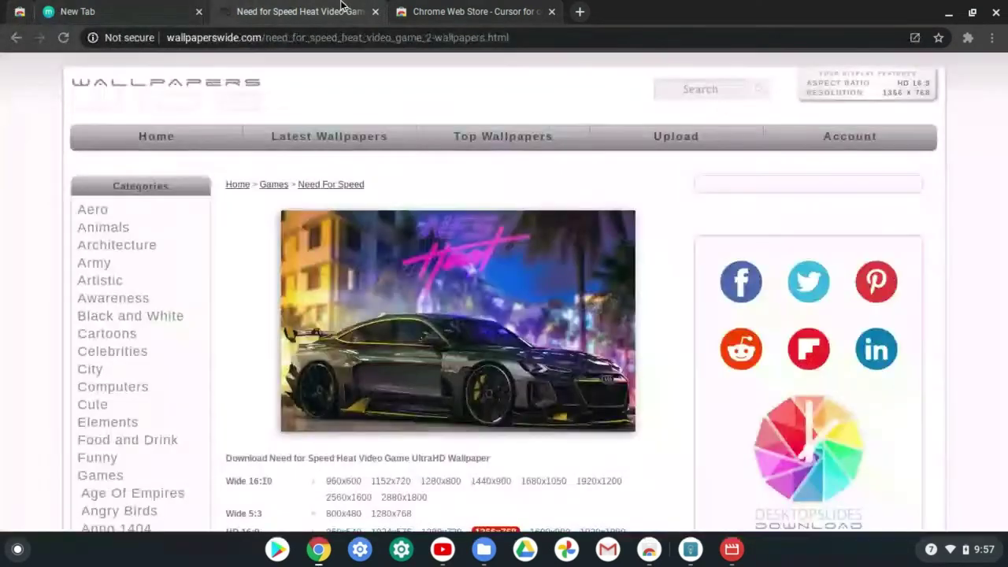
left_click(453, 9)
Open the Need for Speed Heat wallpaper page in the Wallpapers app and minimize its window
left_click(316, 11)
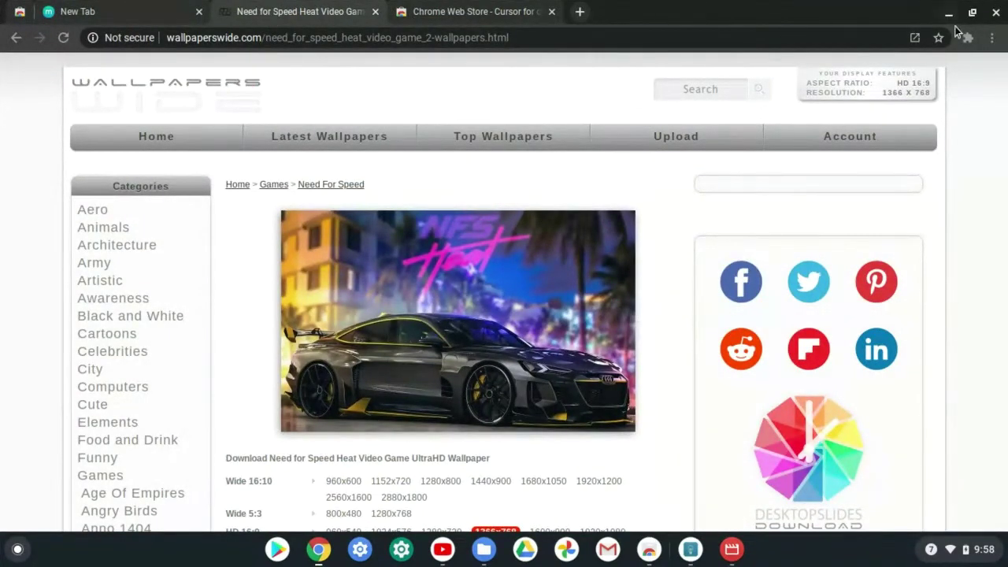
left_click(916, 38)
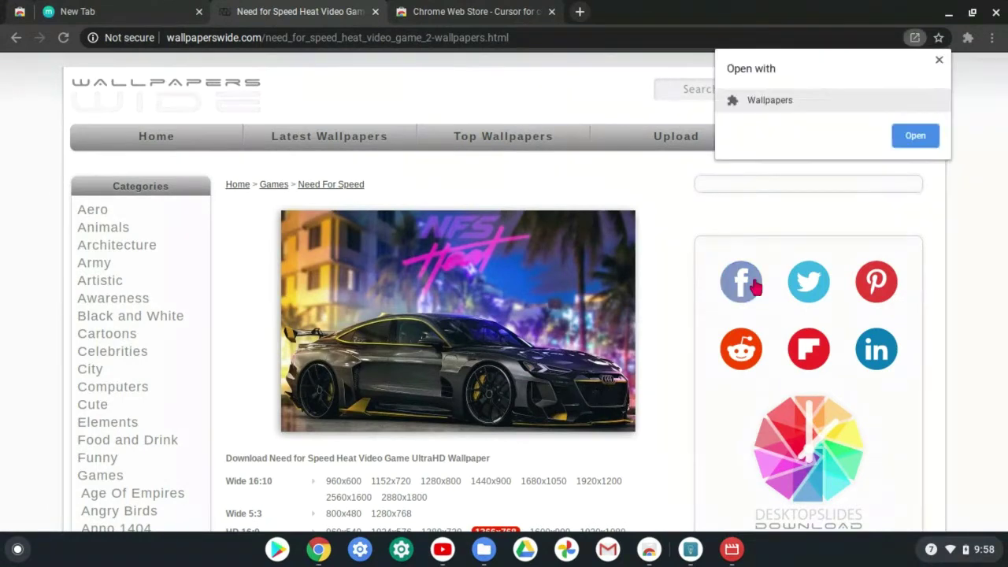
left_click(913, 137)
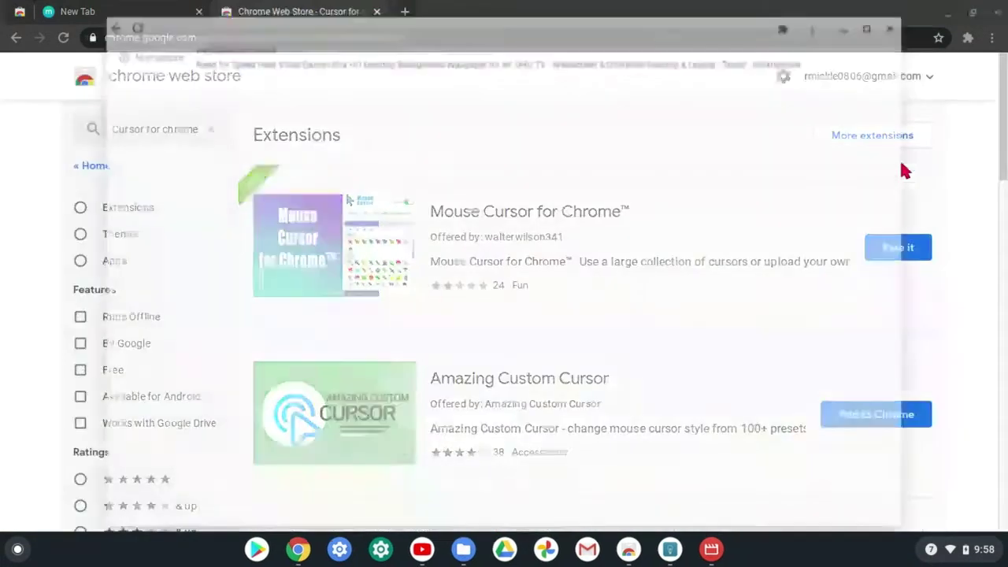
left_click(852, 29)
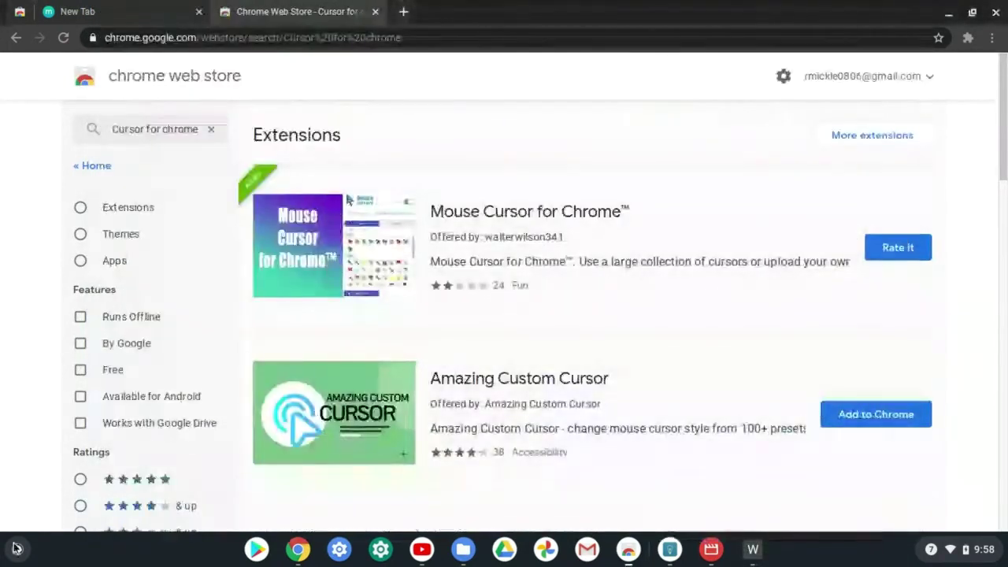
Look in the launcher's Media folder for the Wallpapers shortcut, and close the launcher
key("super")
left_click(506, 388)
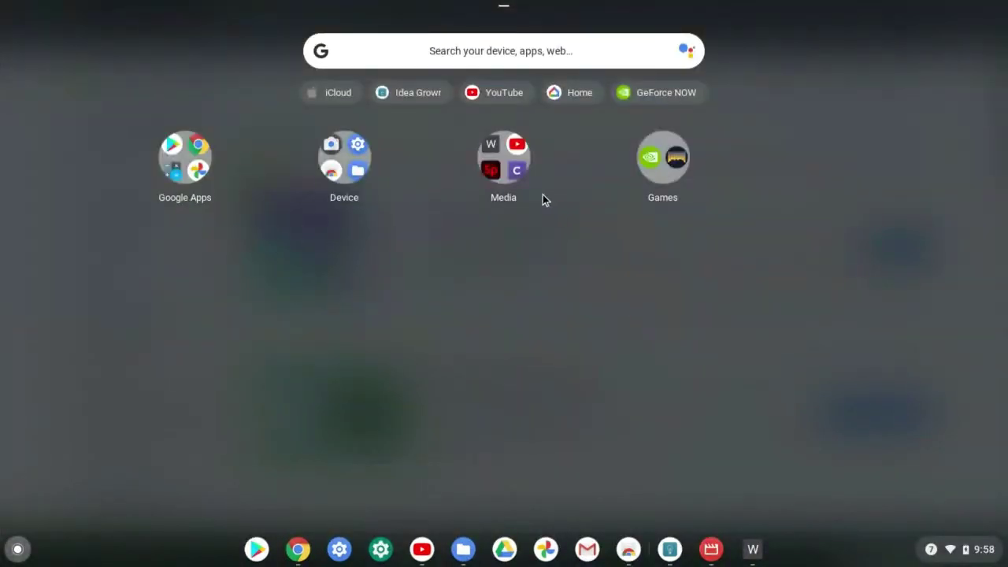
left_click(512, 174)
left_click(853, 254)
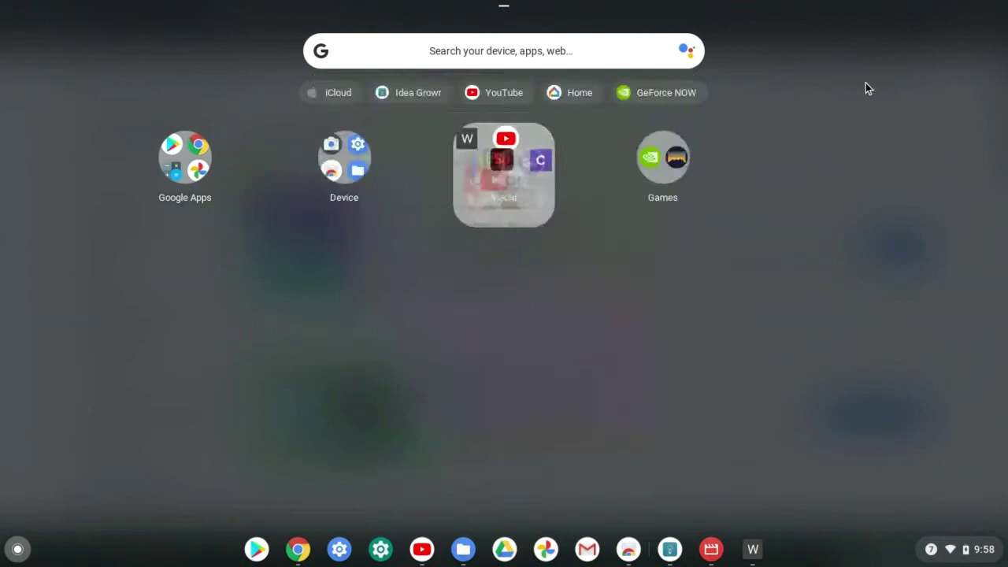
left_click(871, 67)
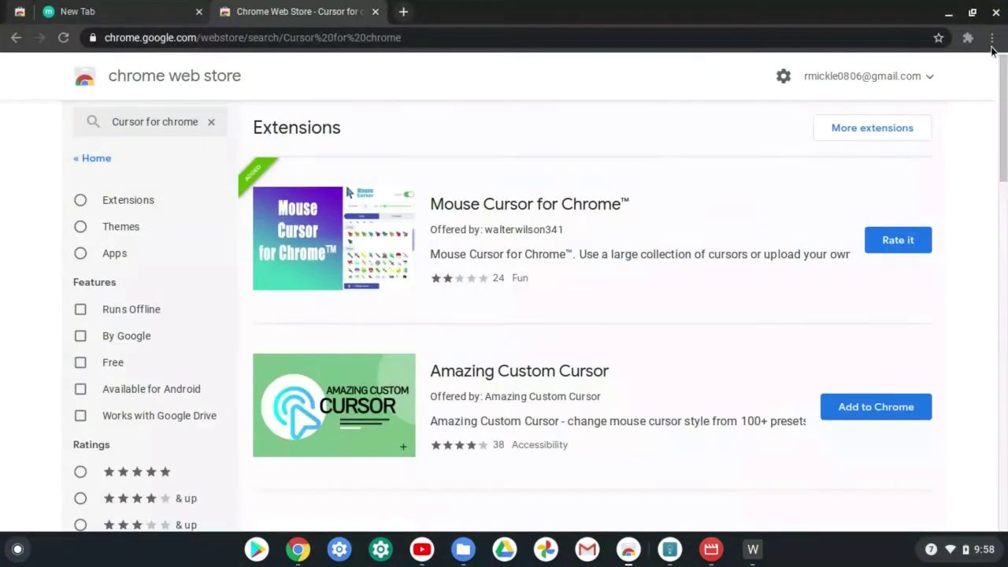
Search Google for "wide wallpapers" in a new tab and open the Wallpapers Wide site
left_click(123, 6)
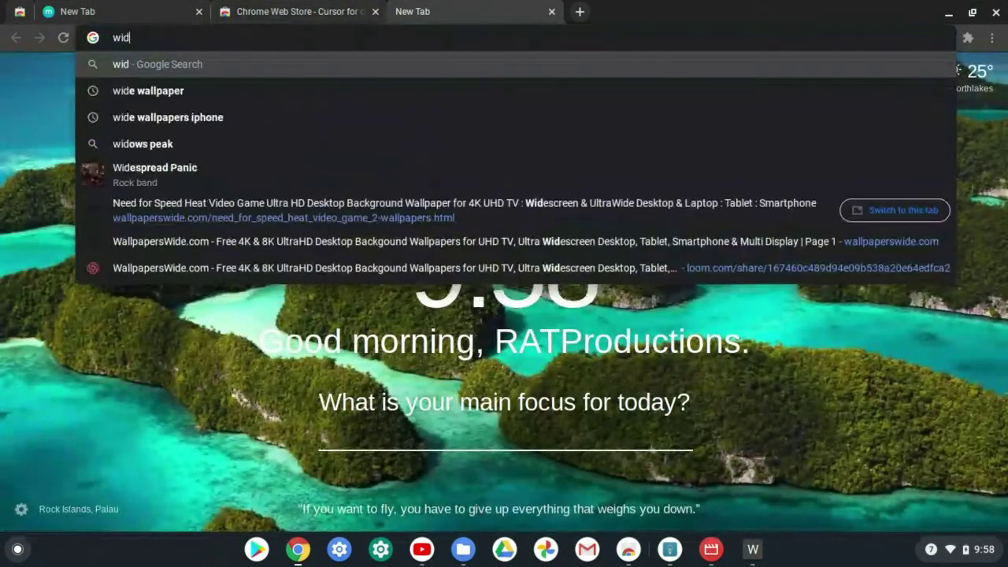
type("e wallpapers")
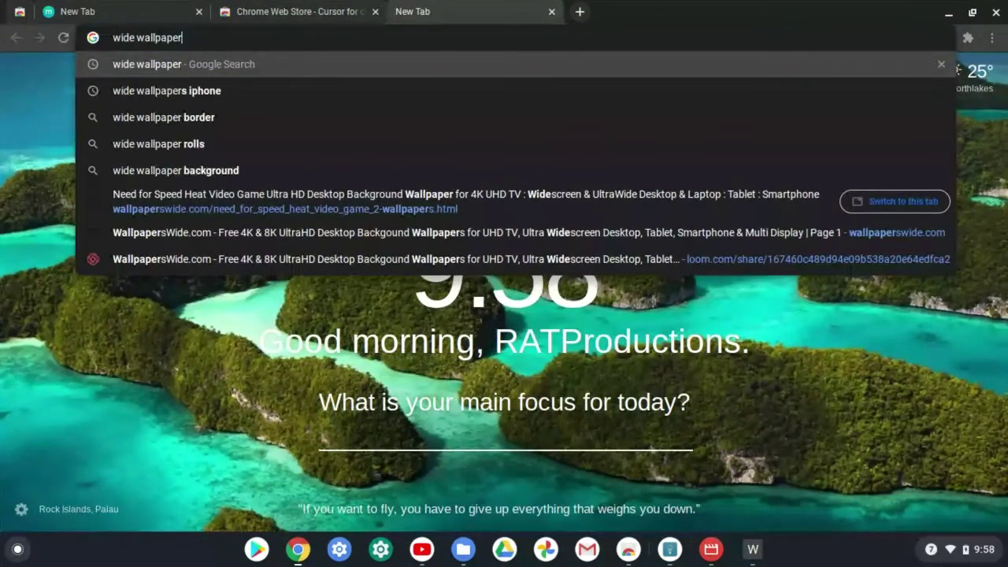
key("Return")
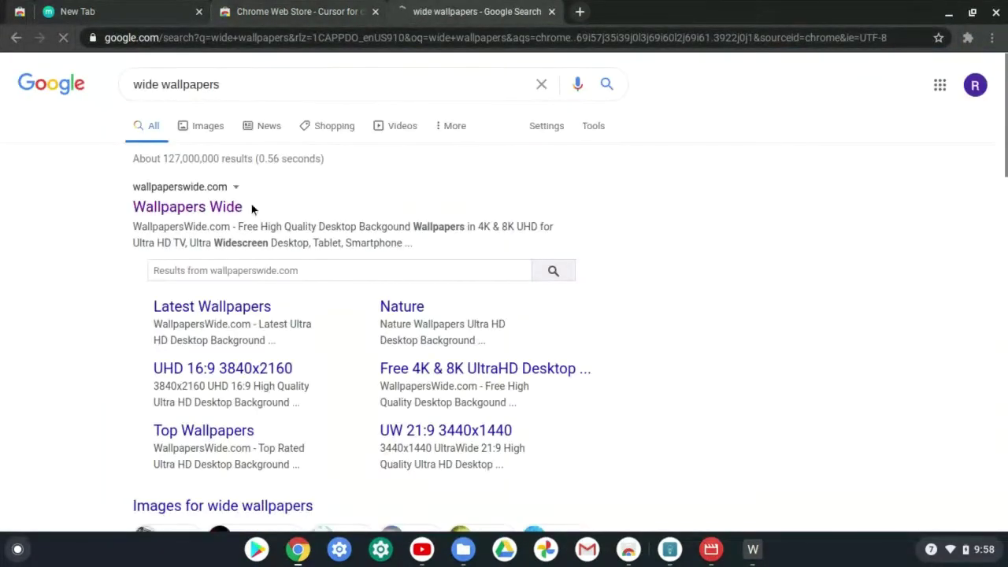
left_click(210, 207)
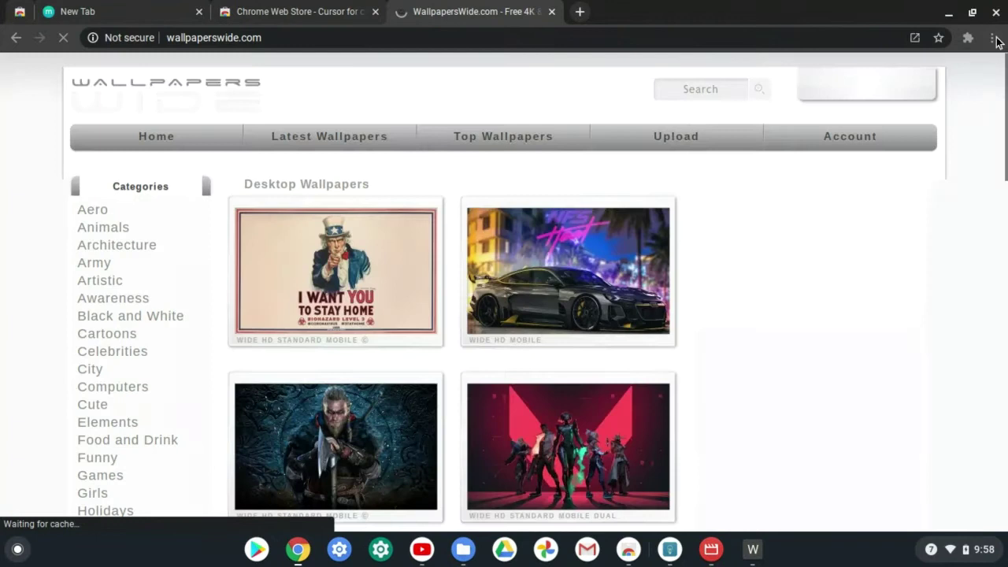
left_click(991, 37)
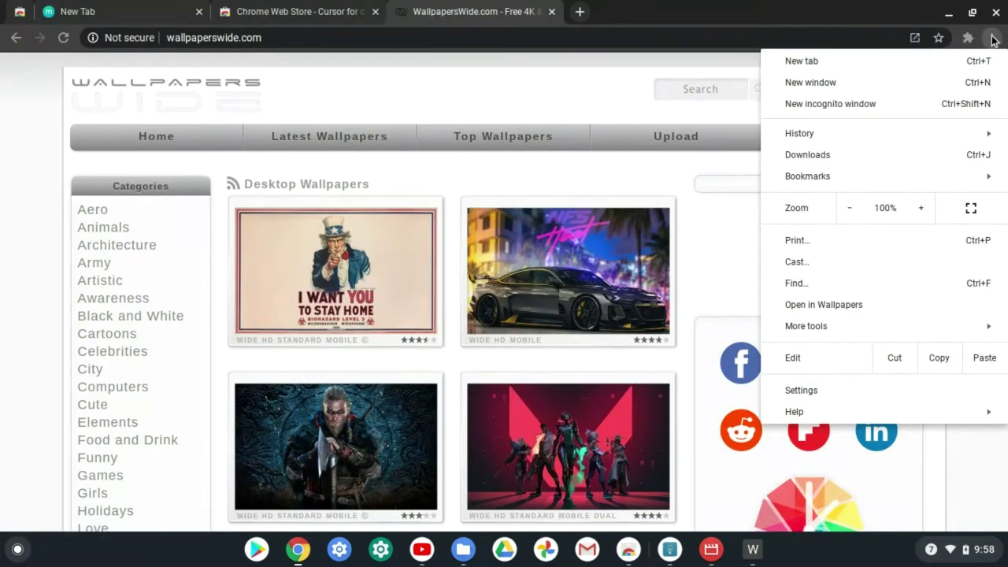
mouse_move(860, 327)
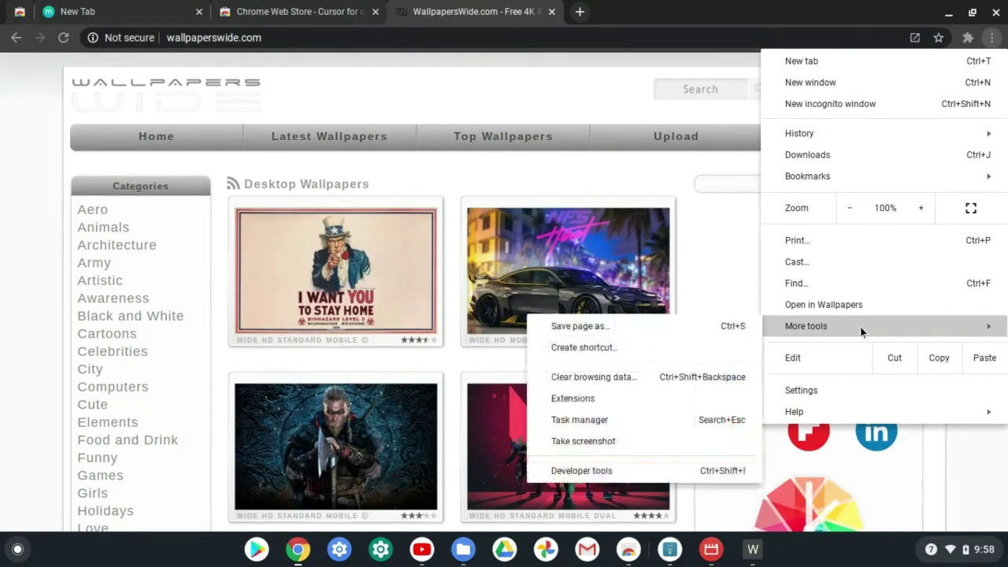
left_click(620, 348)
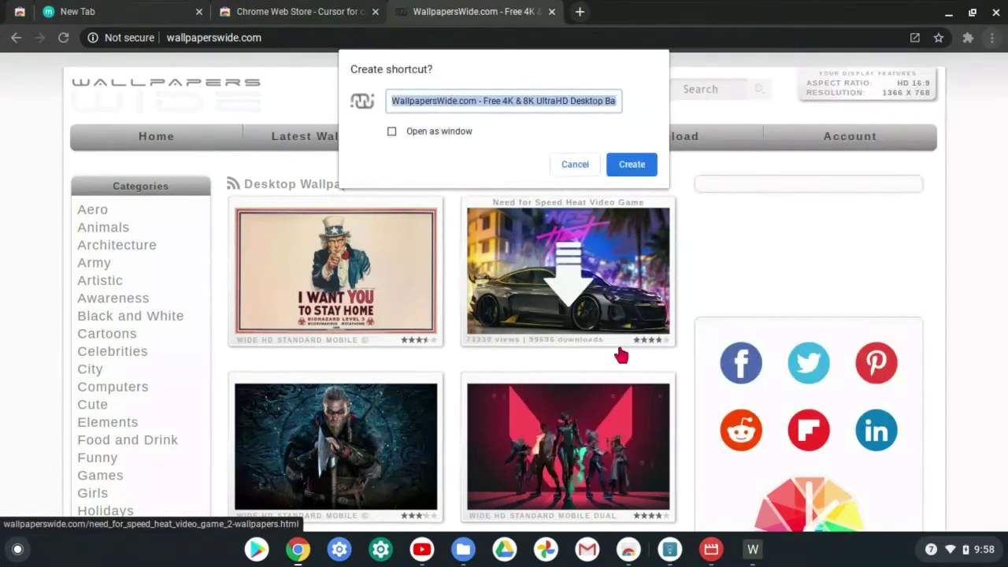
left_click(564, 171)
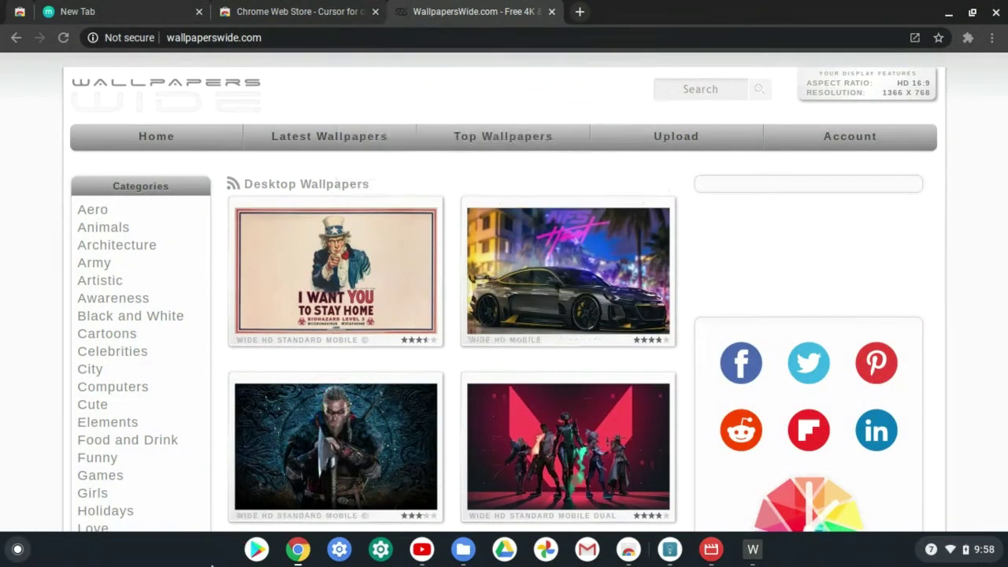
Bring up the Wallpapers app window and examine the shortcuts in the launcher's Media folder
left_click(752, 549)
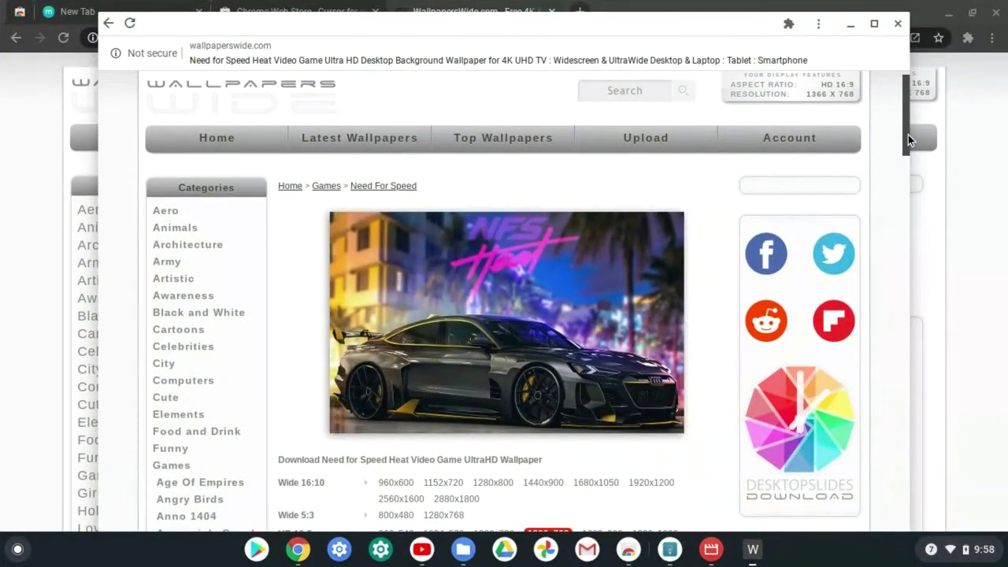
left_click_drag(908, 135, 875, 274)
key("super")
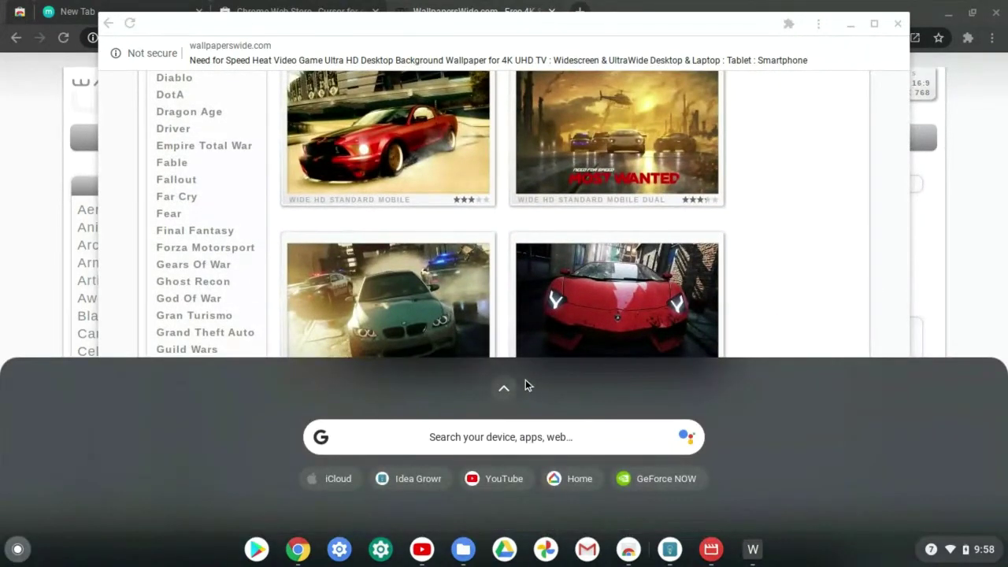
left_click_drag(525, 380, 603, 255)
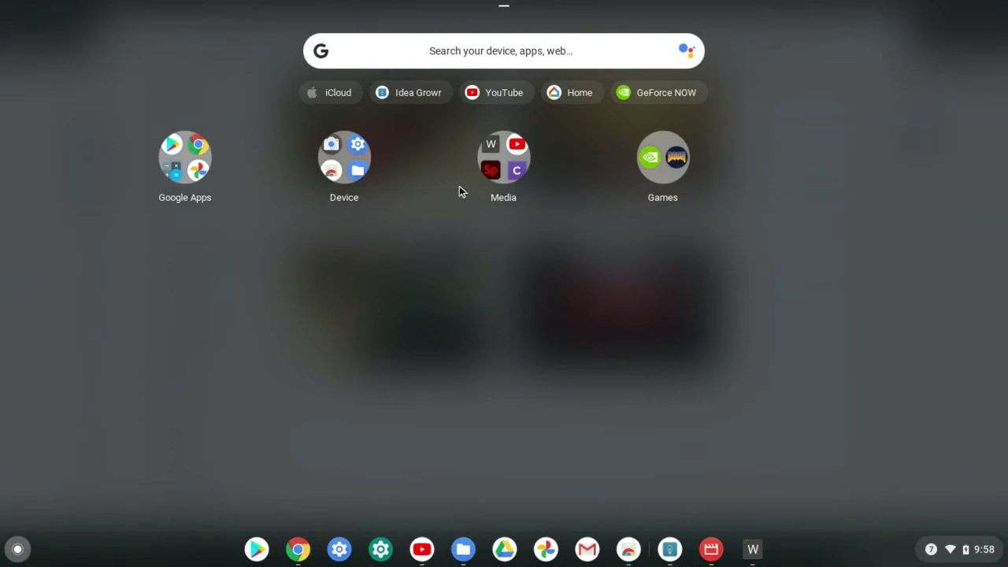
left_click(492, 164)
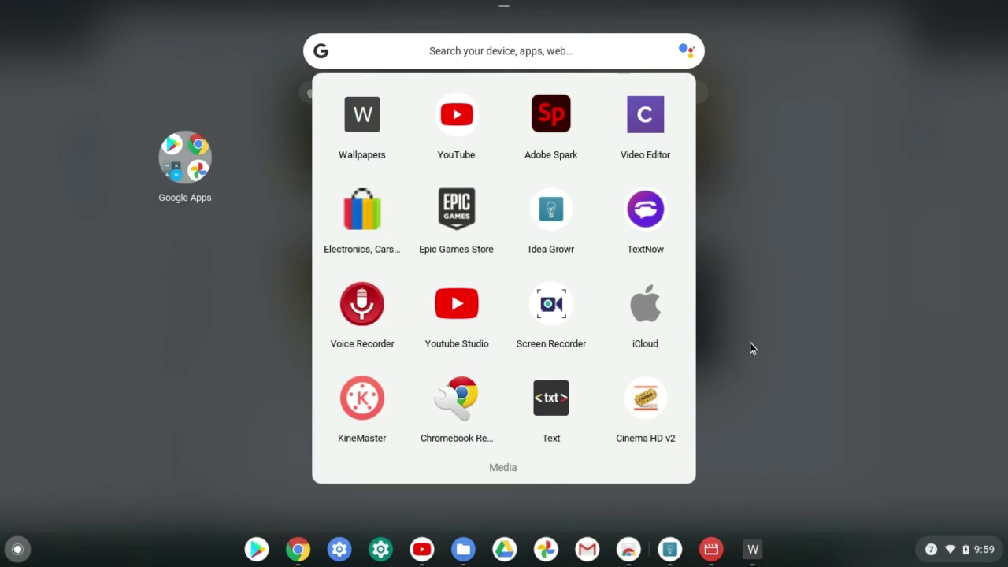
left_click(902, 297)
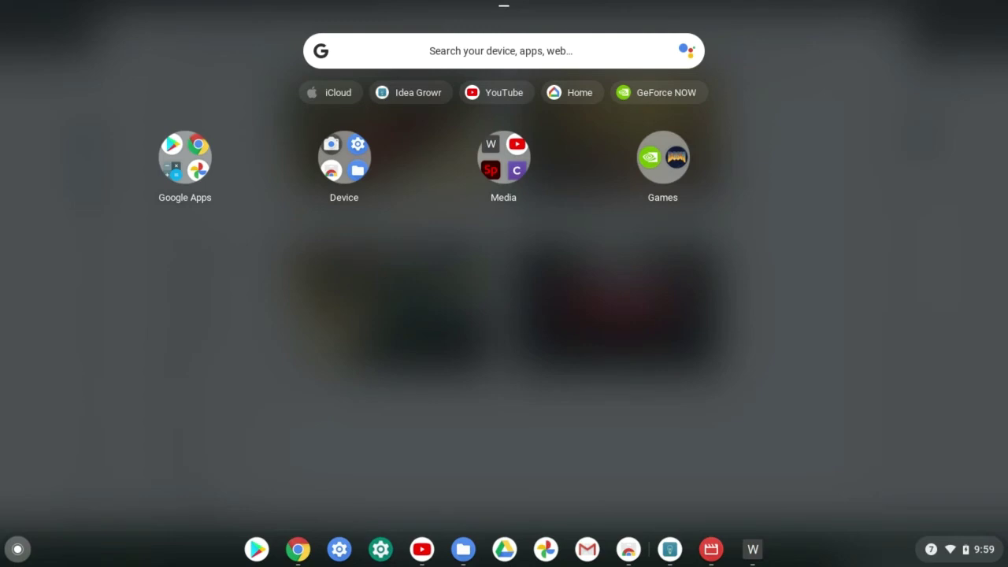
Check the launcher's Media folder again, close the launcher and minimize the Wallpapers app window
left_click(519, 183)
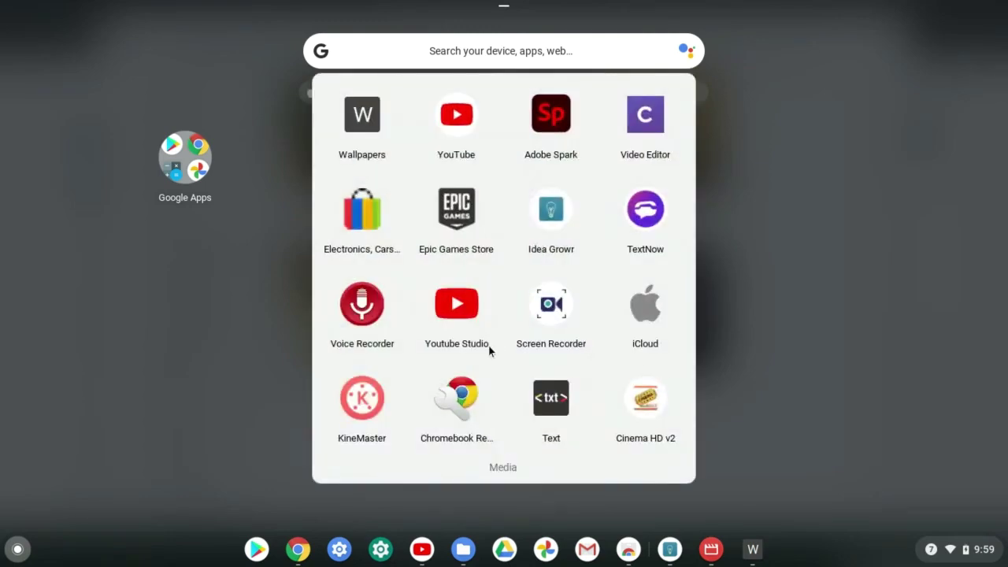
left_click(916, 362)
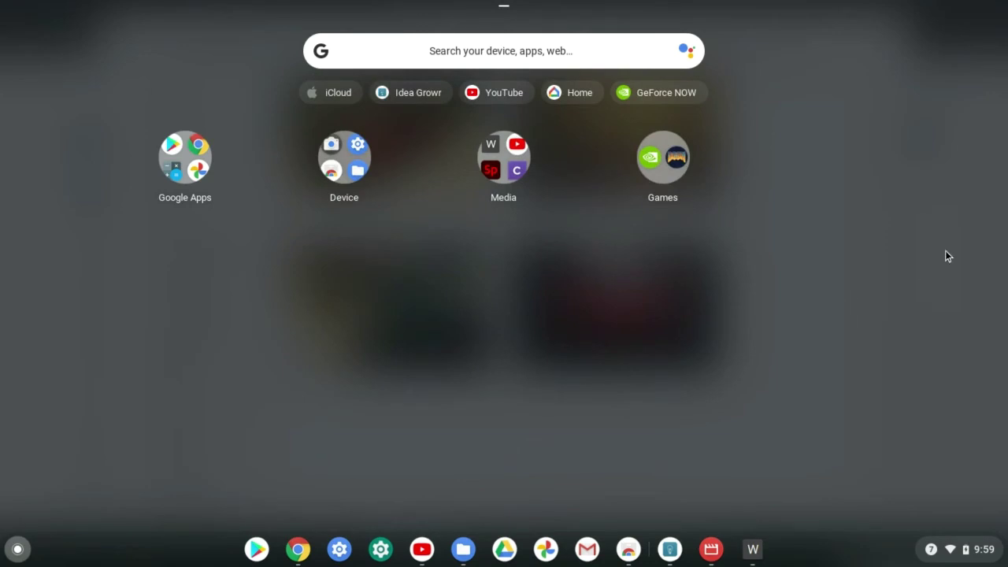
left_click(823, 216)
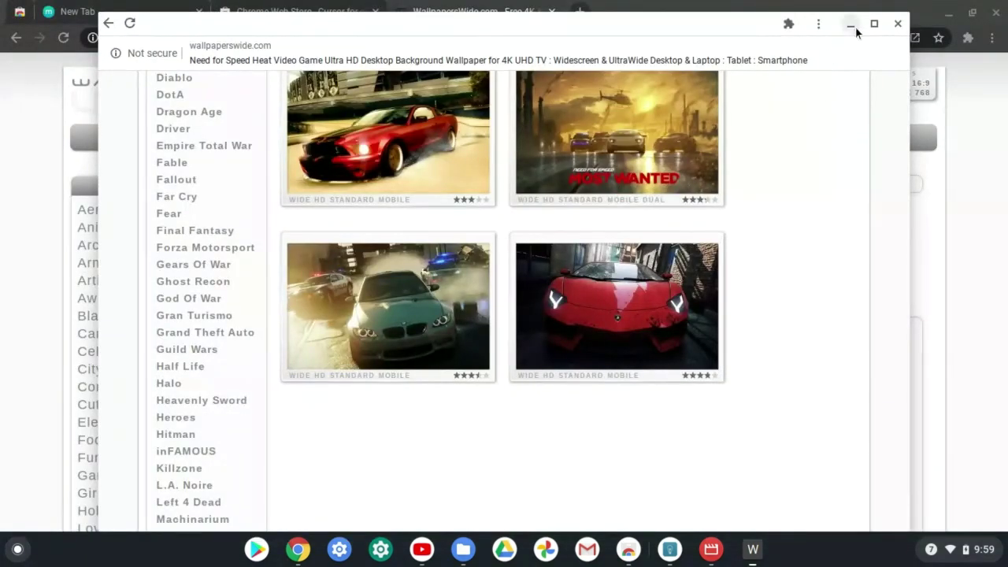
left_click(855, 29)
left_click(994, 37)
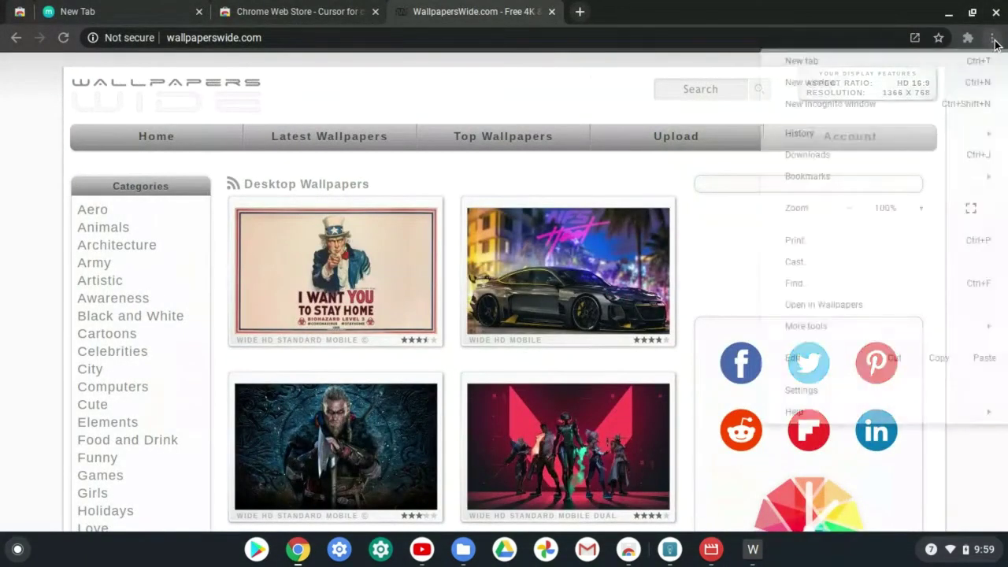
mouse_move(862, 325)
left_click(566, 347)
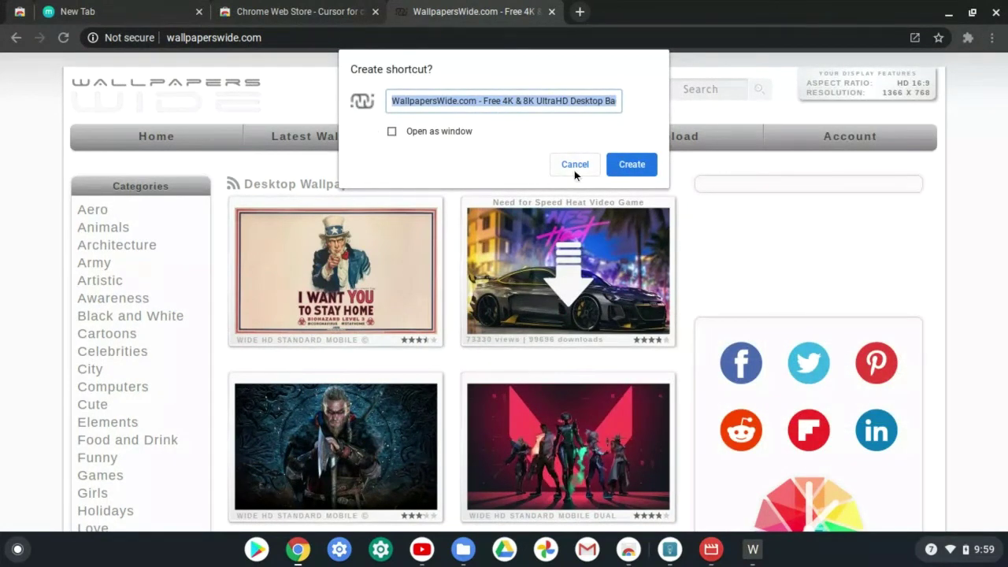
left_click(574, 167)
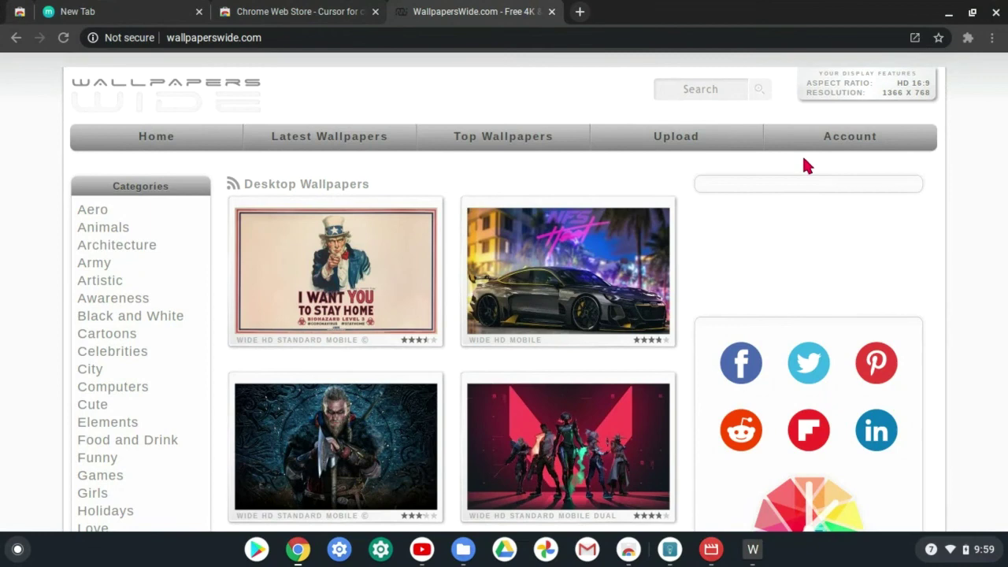